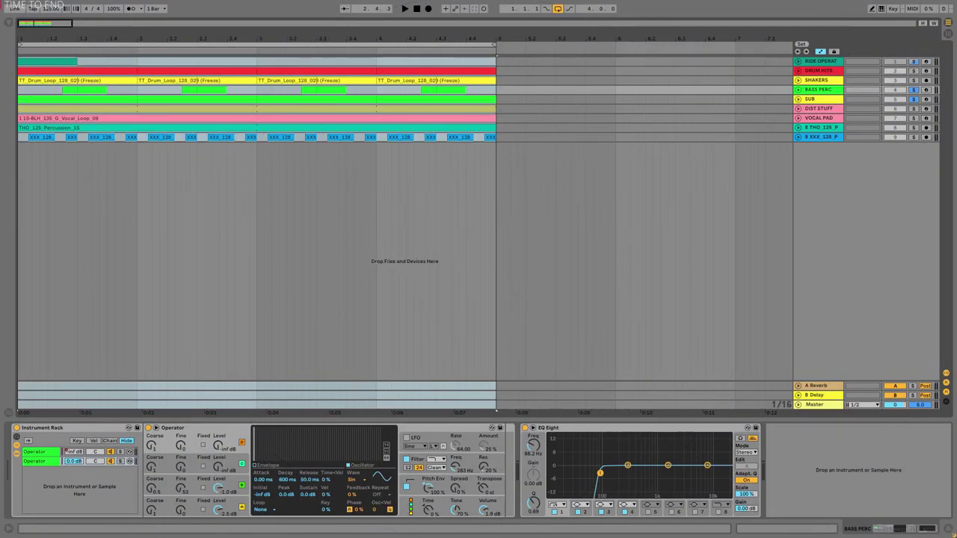
Step: Listen to the arrangement, then select and unfold the SUB track to show its device chain
key(space)
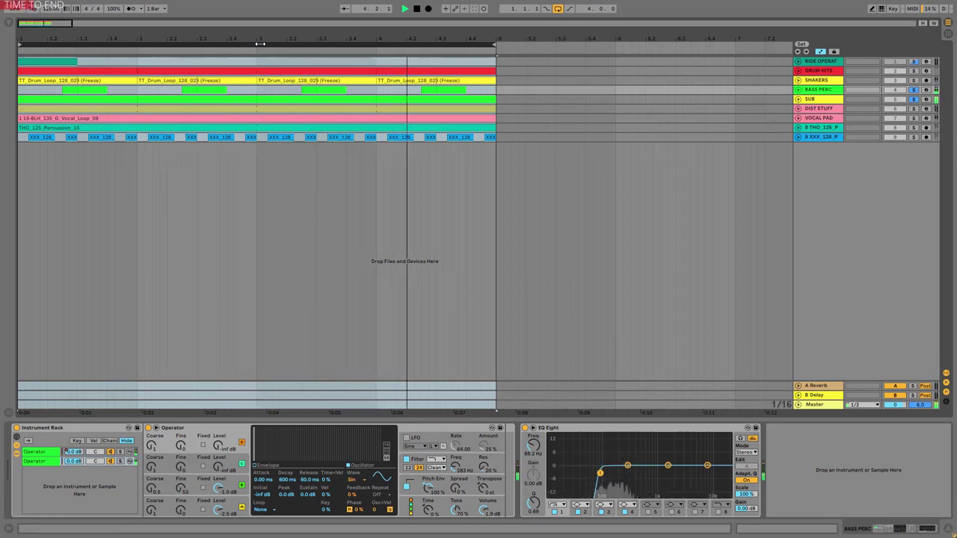
key(space)
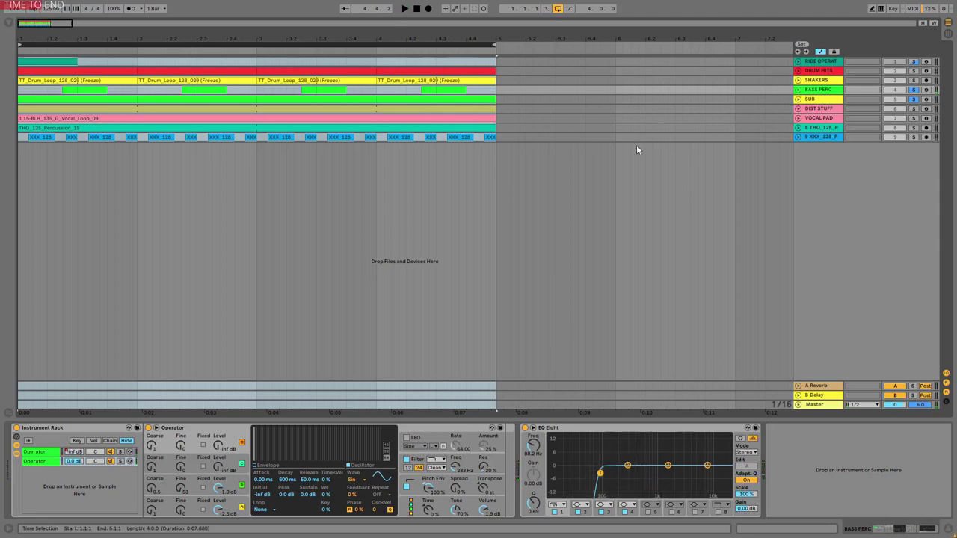
click(807, 100)
click(798, 100)
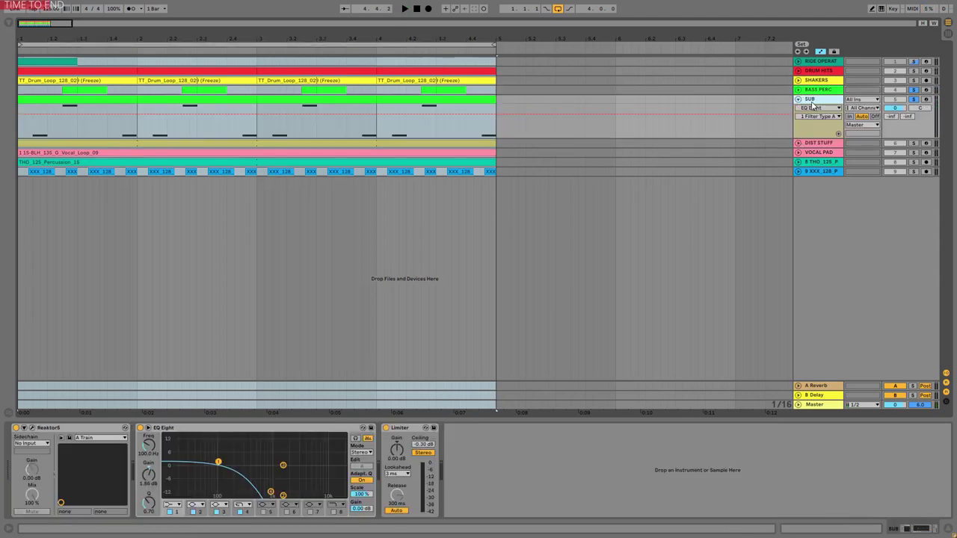
Step: Set the SUB track's automation chooser to Mixer / Speaker On and audition the sub layer
click(816, 104)
click(819, 107)
click(821, 106)
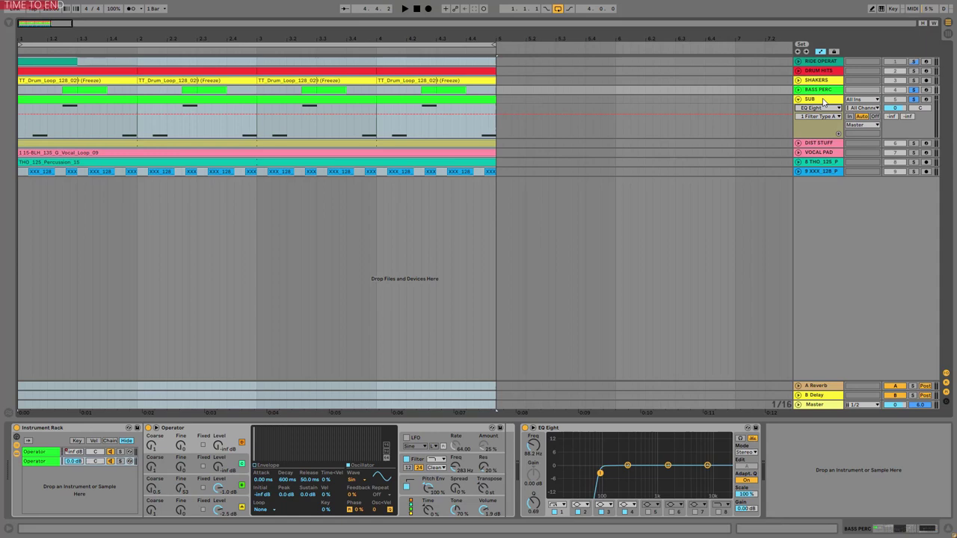
click(819, 102)
click(895, 99)
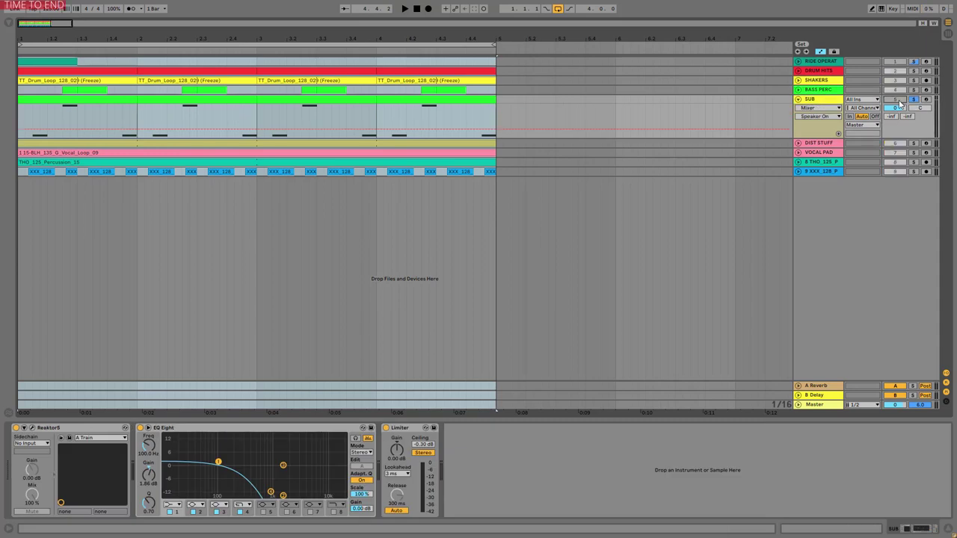
key(space)
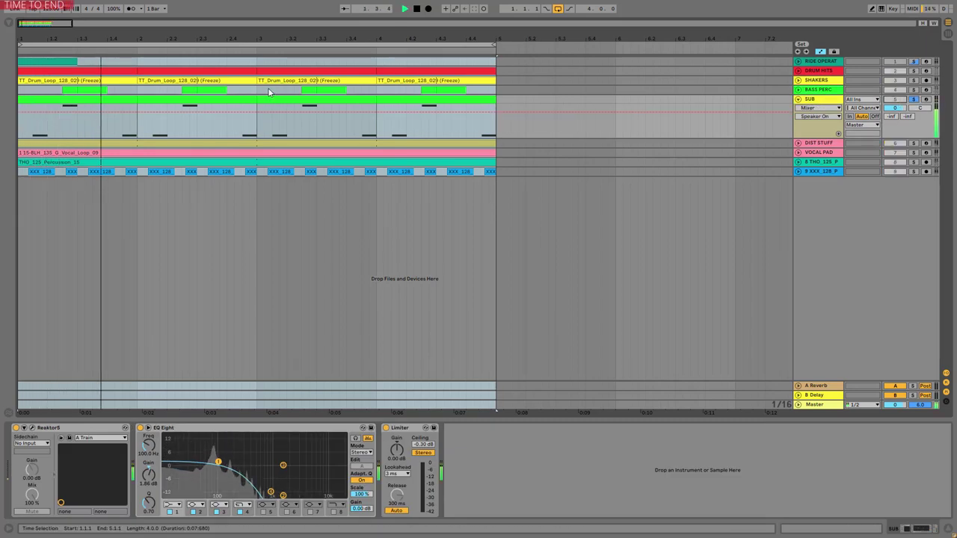
key(space)
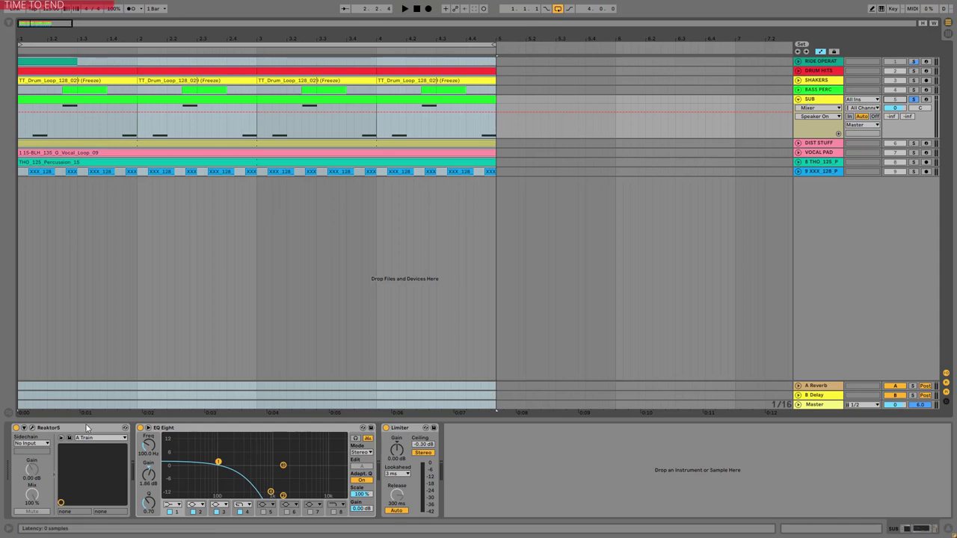
click(32, 429)
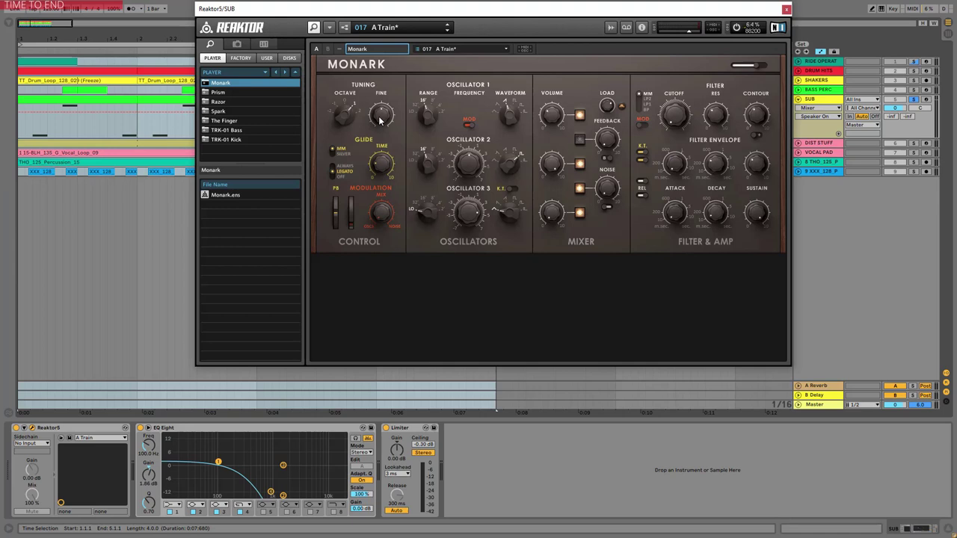
click(314, 27)
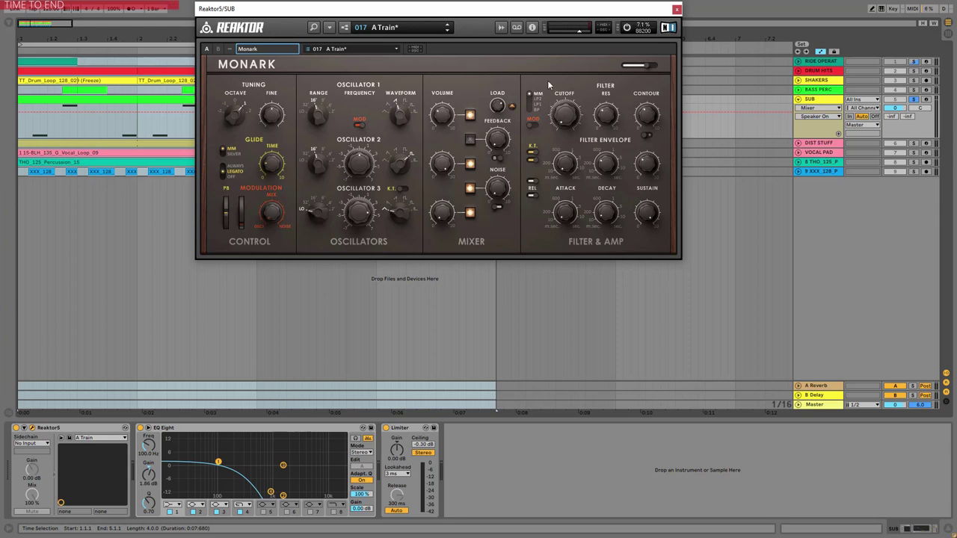
drag(495, 10, 528, 113)
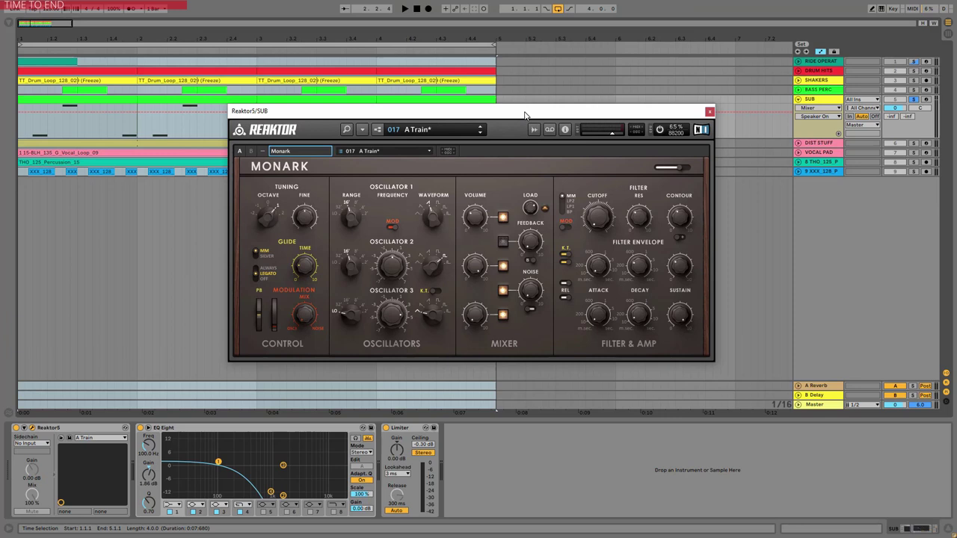
click(649, 17)
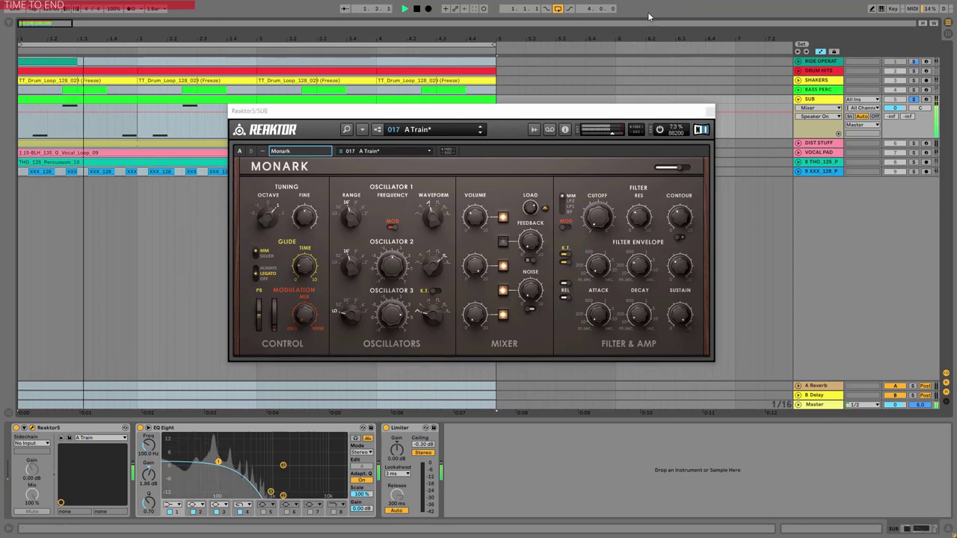
key(space)
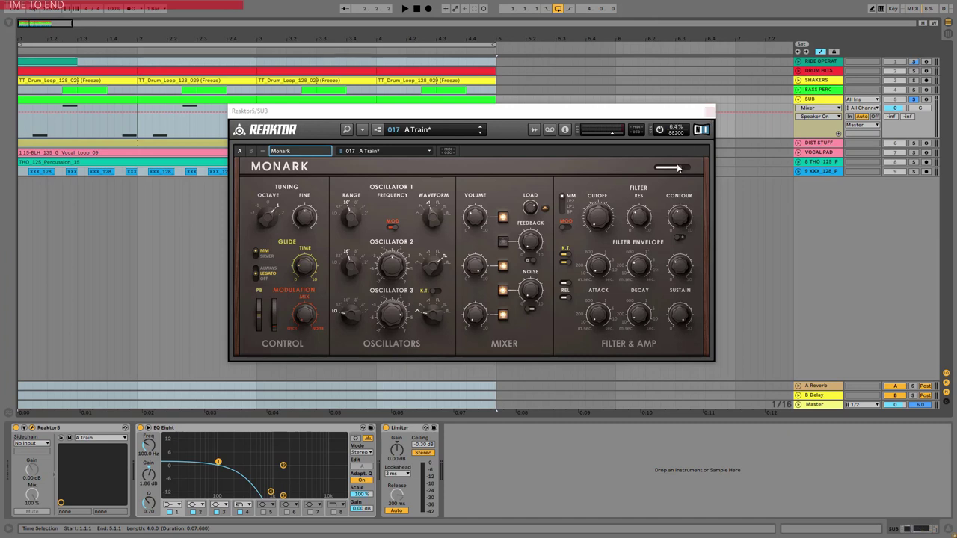
click(710, 110)
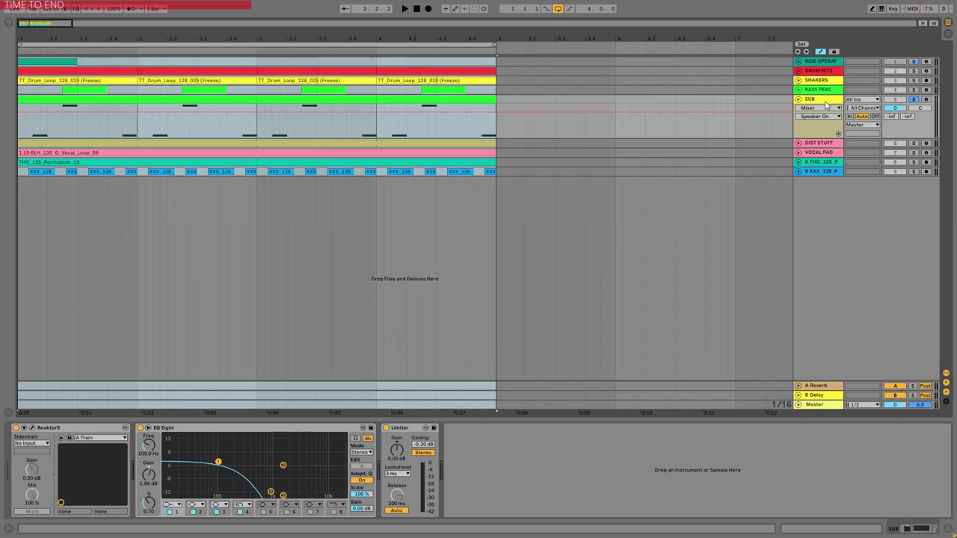
click(179, 434)
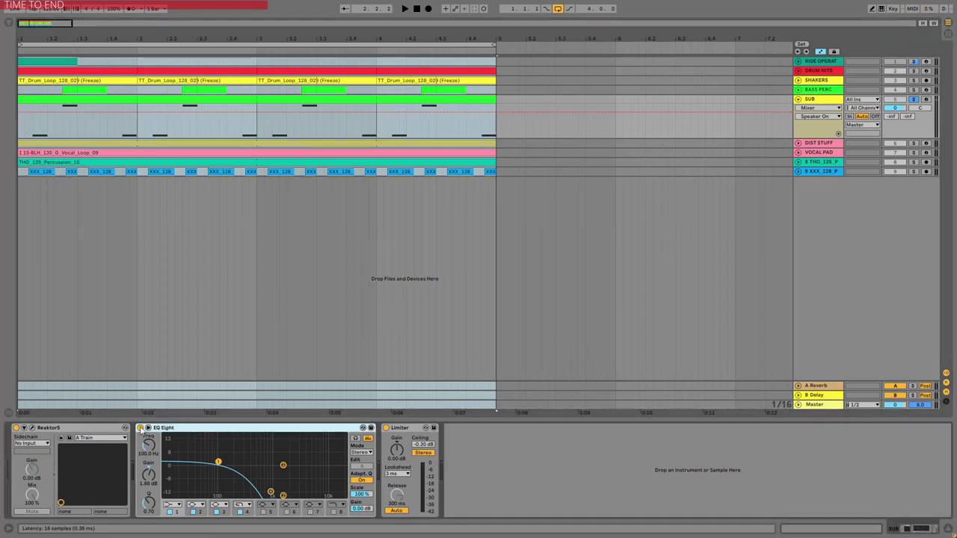
click(270, 493)
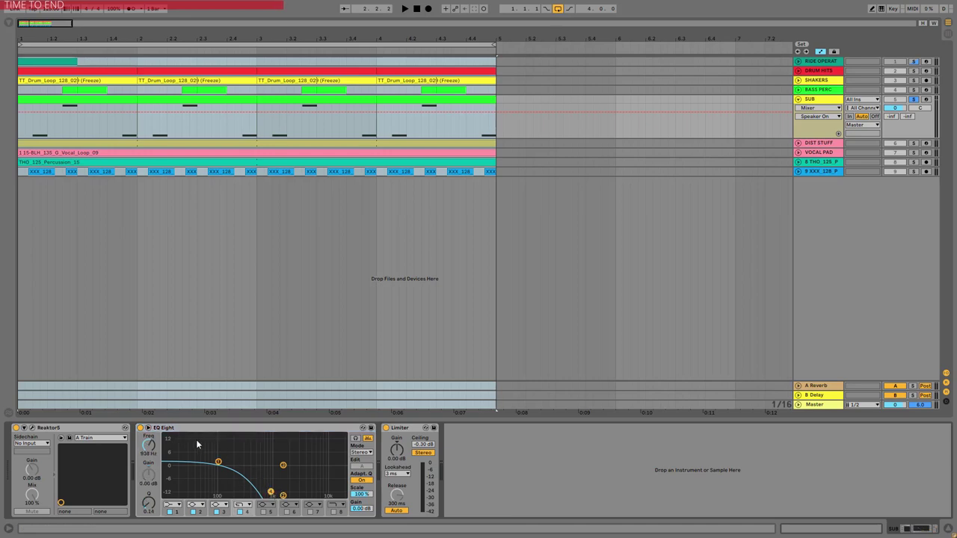
key(space)
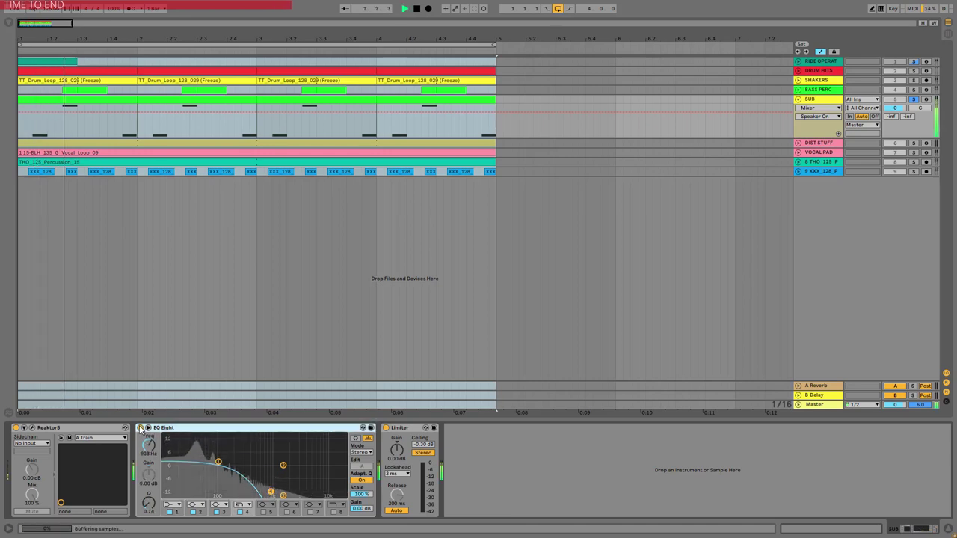
click(140, 430)
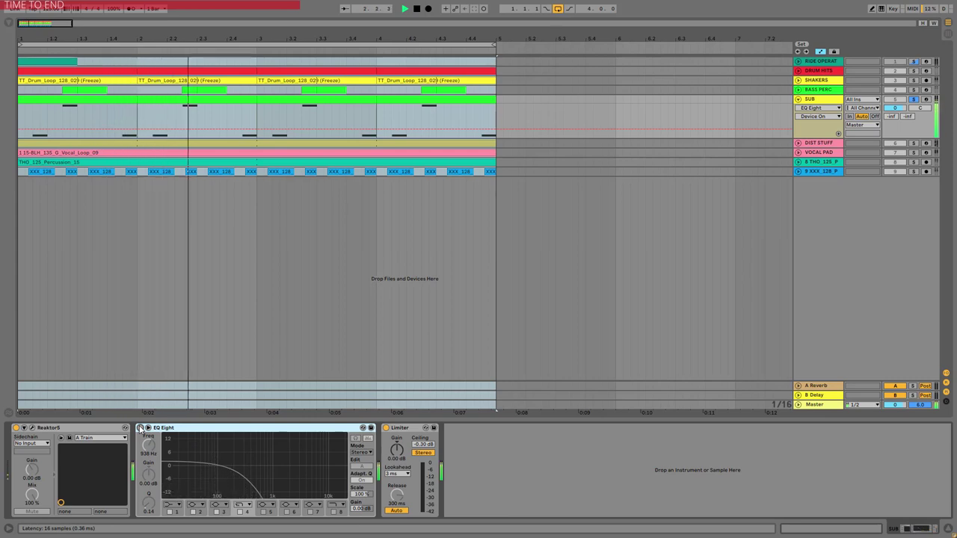
click(140, 429)
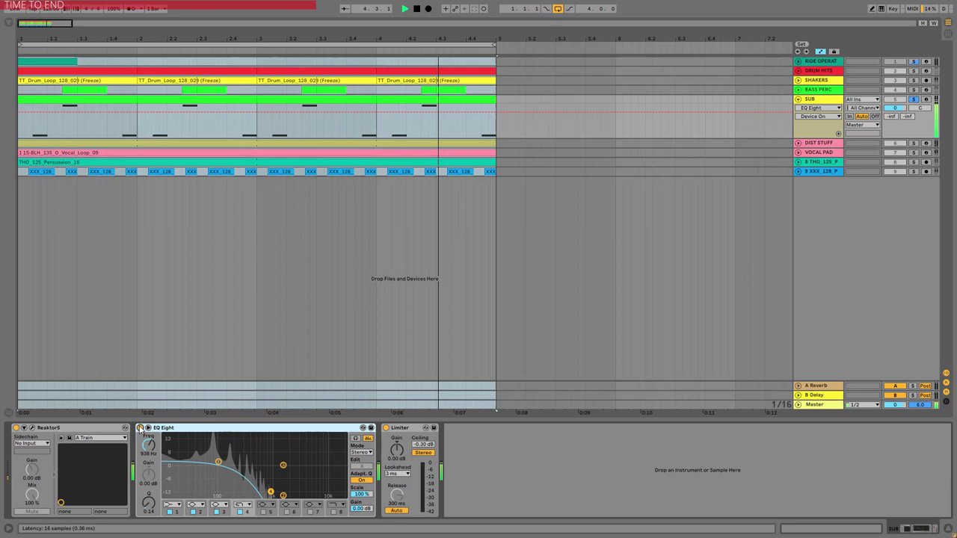
key(space)
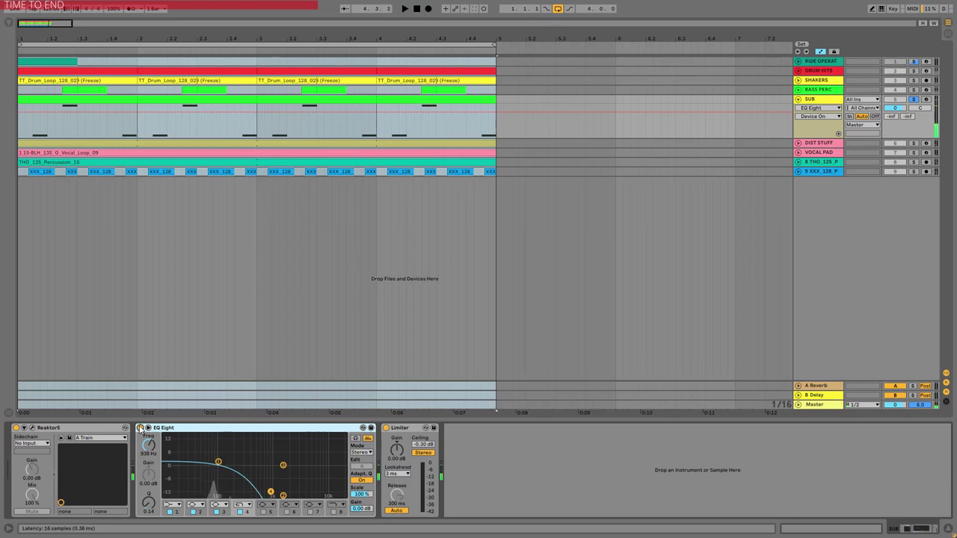
Step: Solo BASS PERC, expand its lane, select its first clip near bar 1.2.3 and audition it
click(912, 90)
click(805, 91)
click(798, 90)
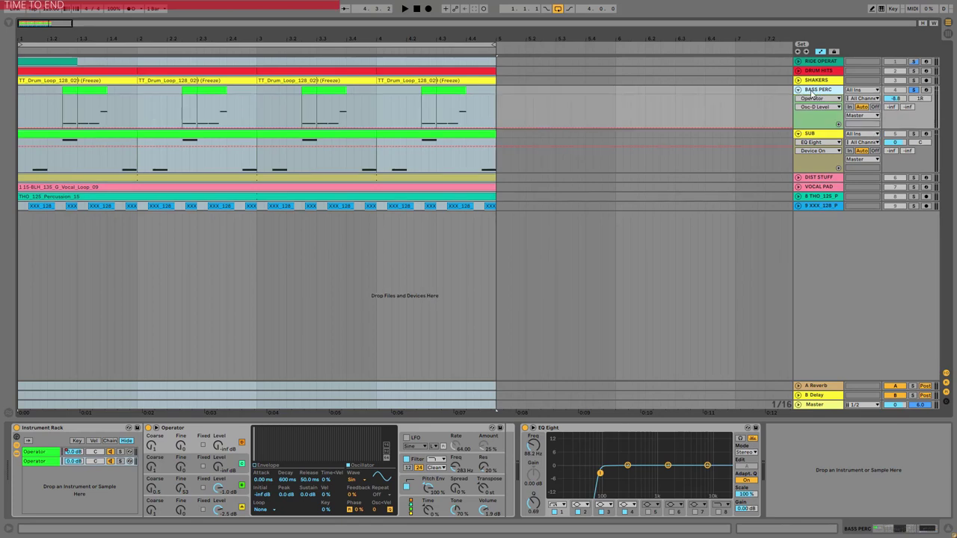
click(72, 90)
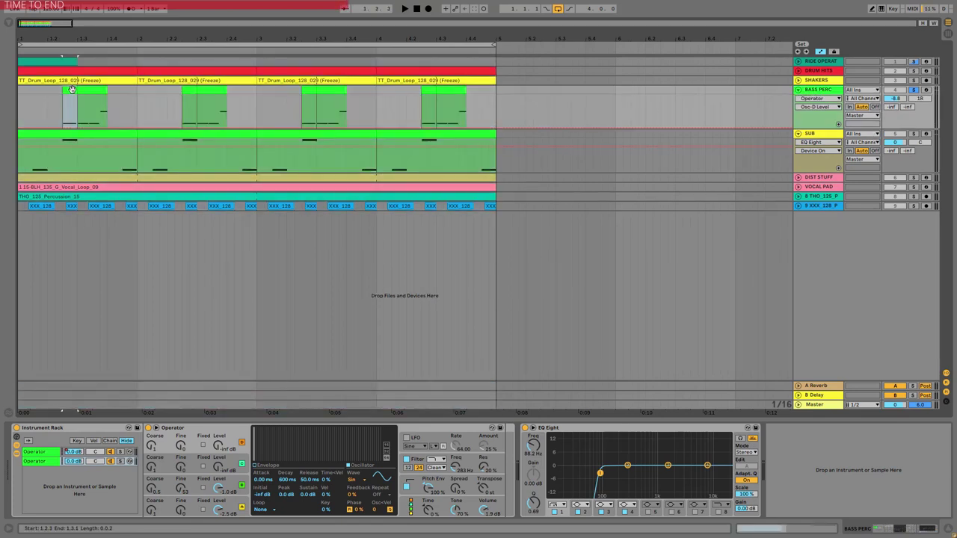
key(space)
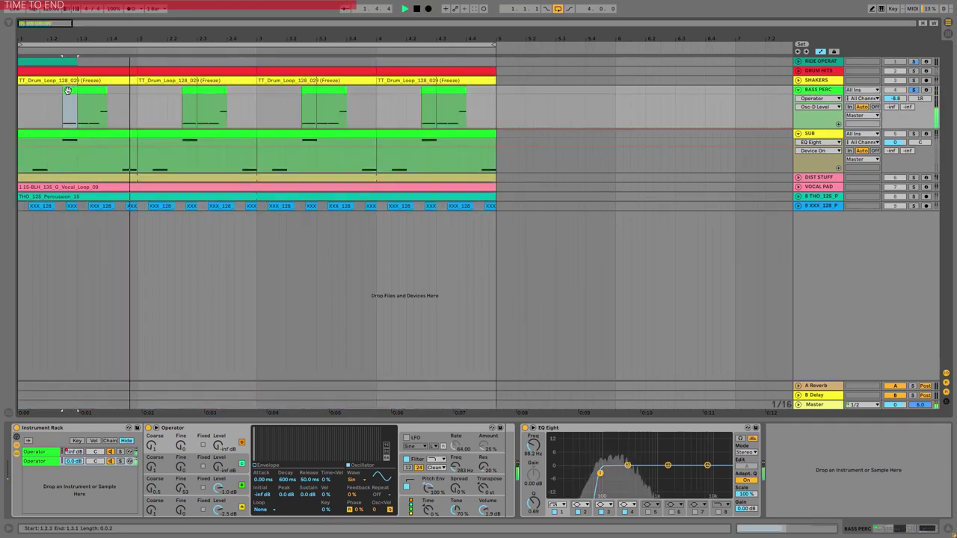
key(space)
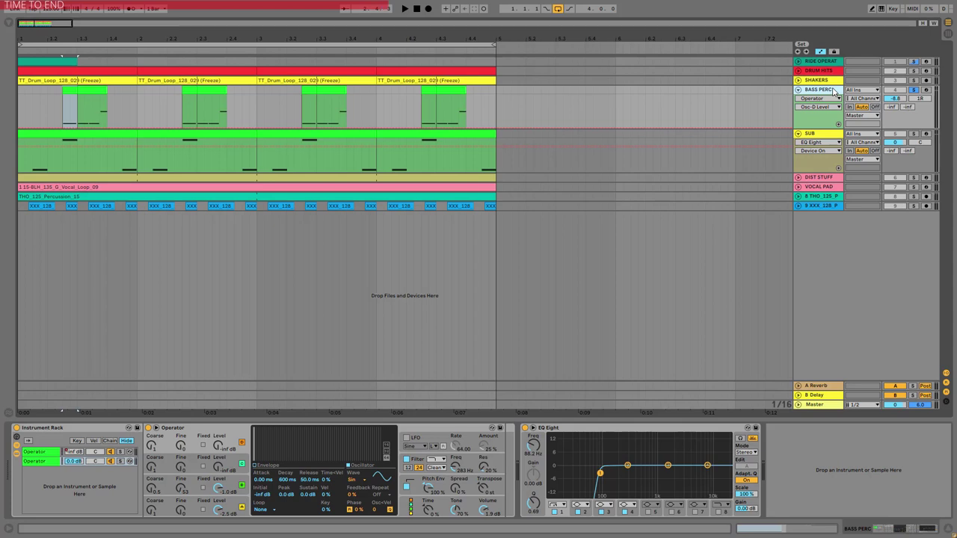
Step: Solo the rack's second Operator chain, audition it, and nudge oscillator B's tuning
click(122, 462)
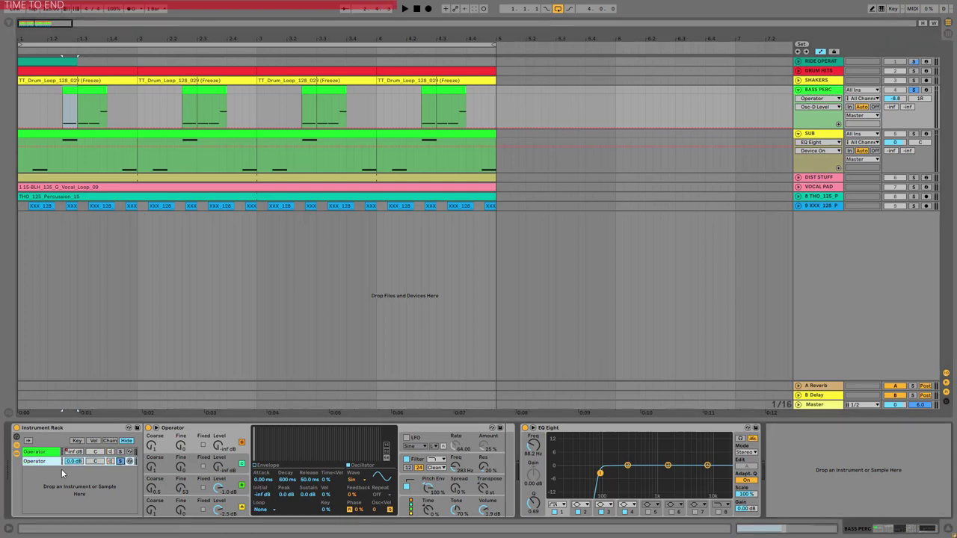
key(space)
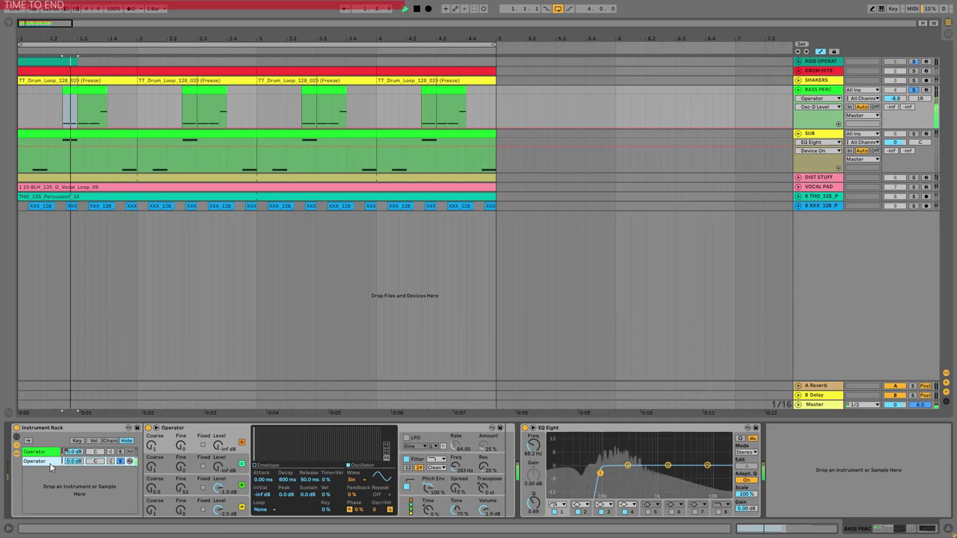
key(space)
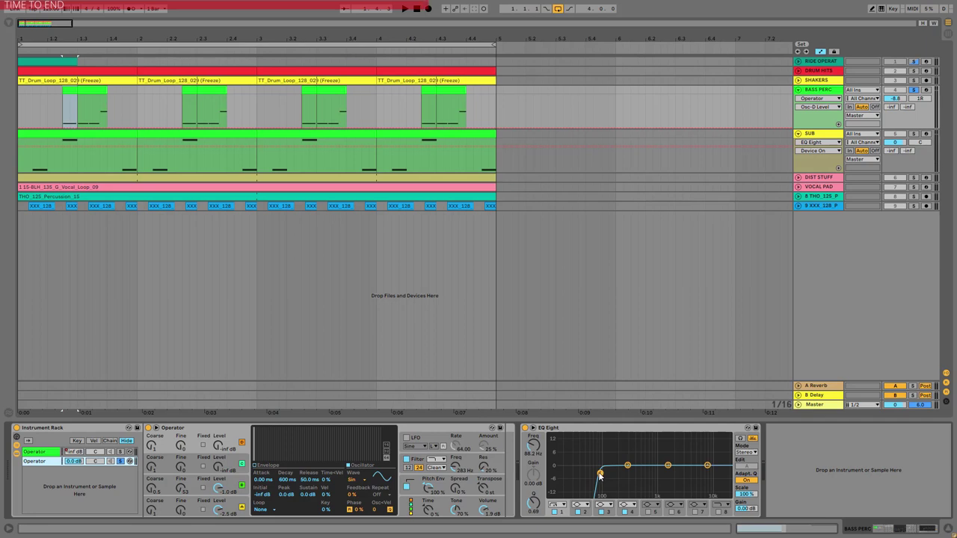
click(227, 483)
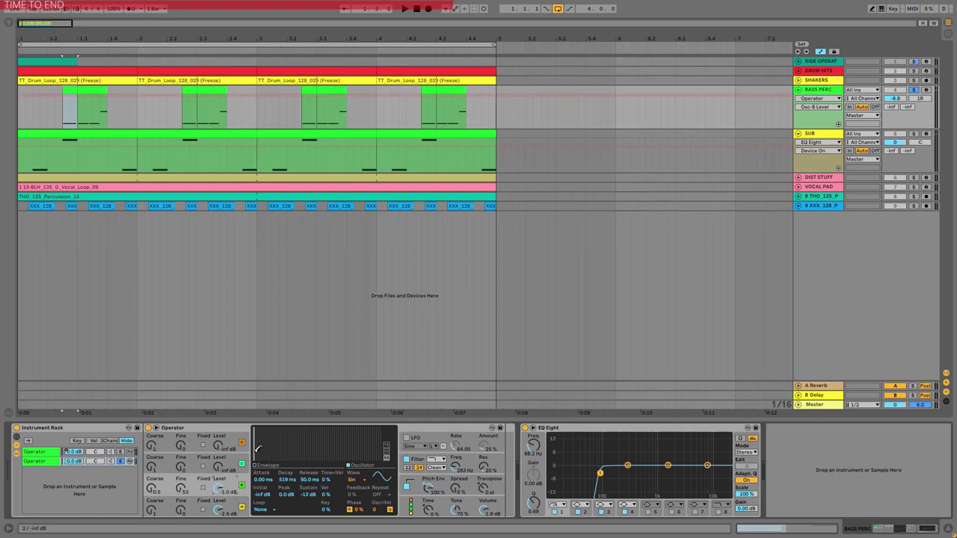
click(153, 489)
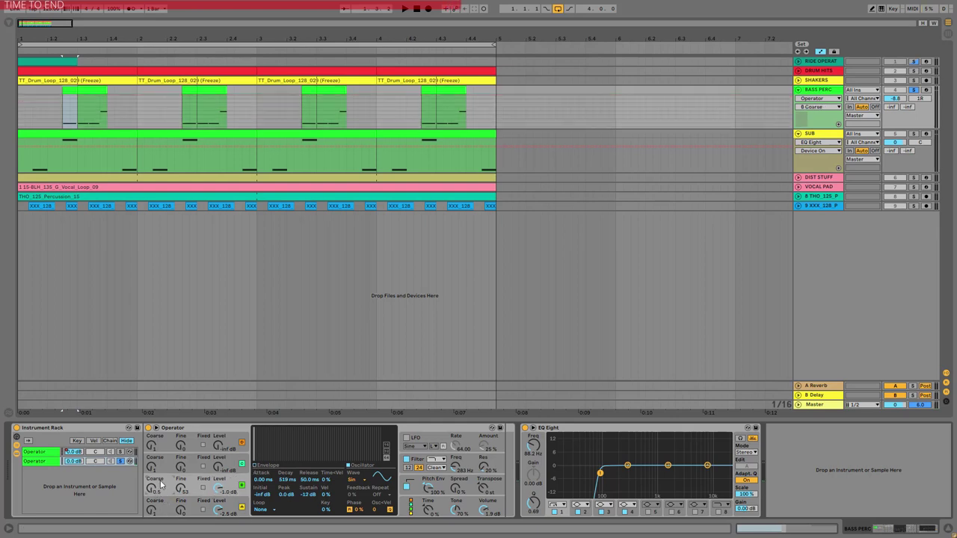
drag(182, 492, 182, 486)
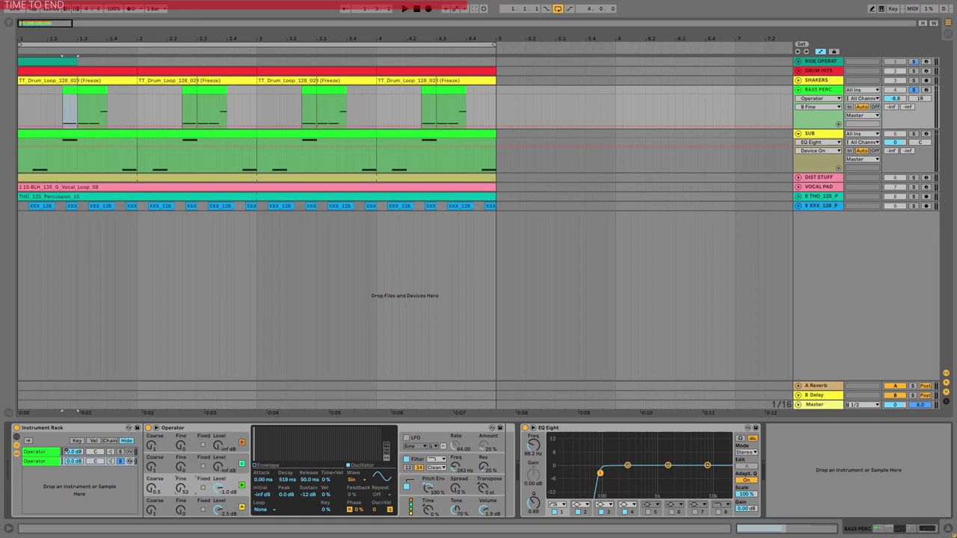
Step: Bypass the Operator filter during playback to compare, then switch it back on
click(478, 477)
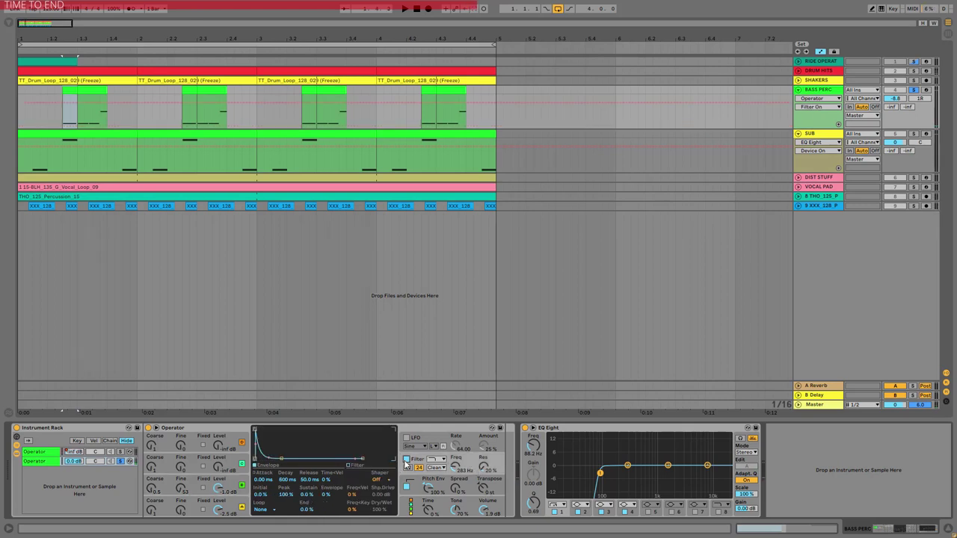
click(406, 459)
key(space)
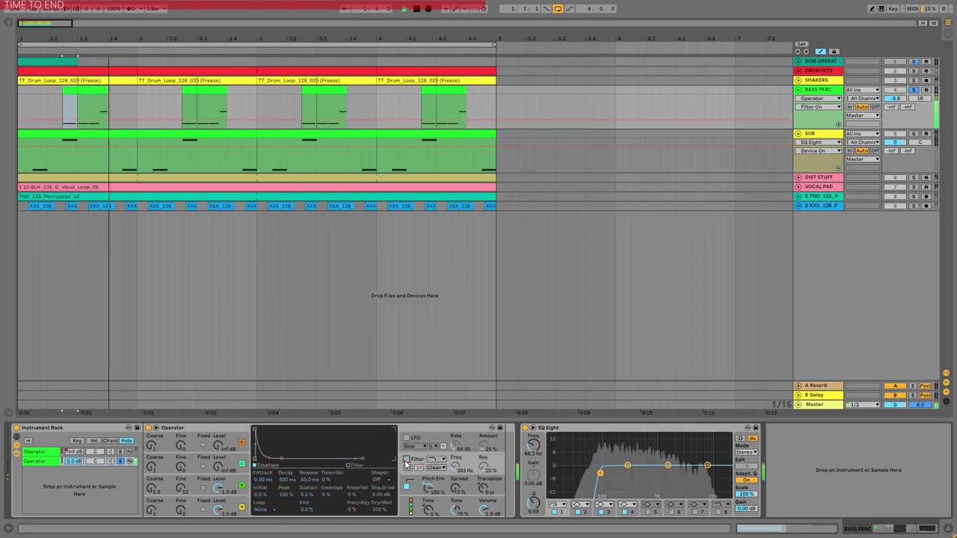
click(406, 459)
Step: Show oscillator B's amplitude envelope and mute then unmute oscillator B to hear the difference
click(219, 480)
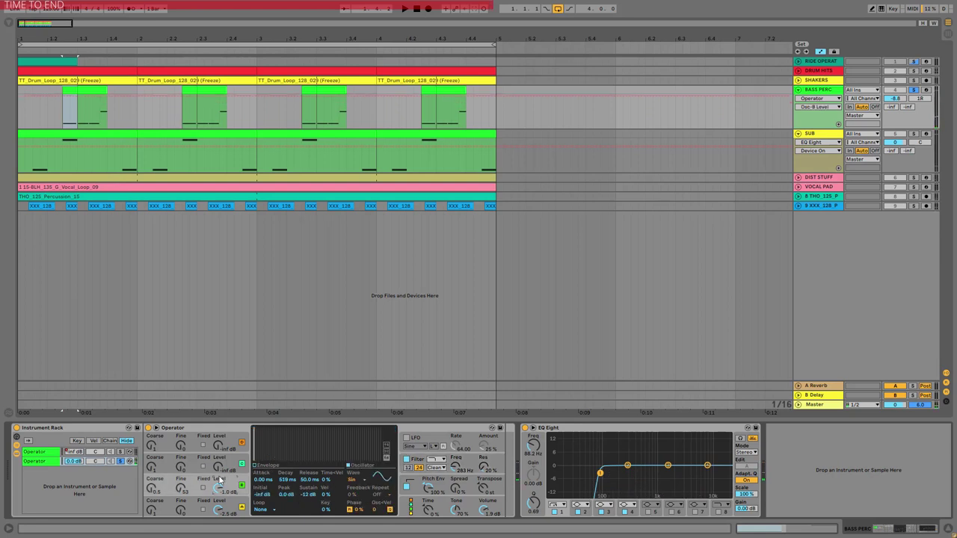
click(256, 466)
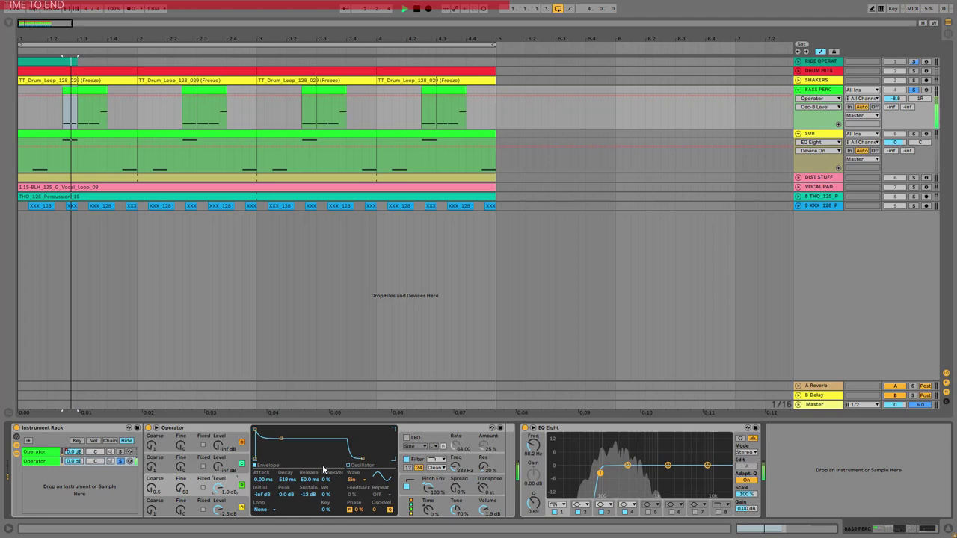
click(242, 486)
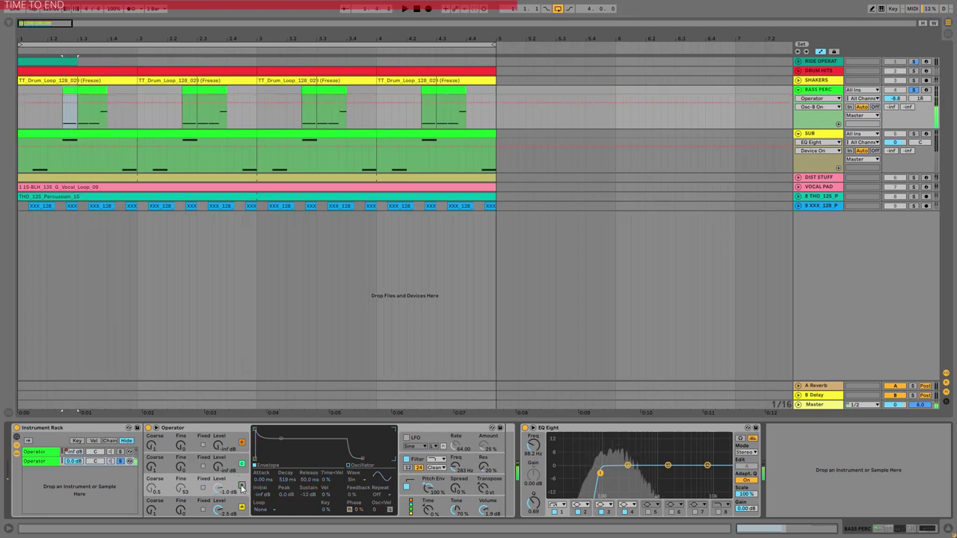
click(242, 486)
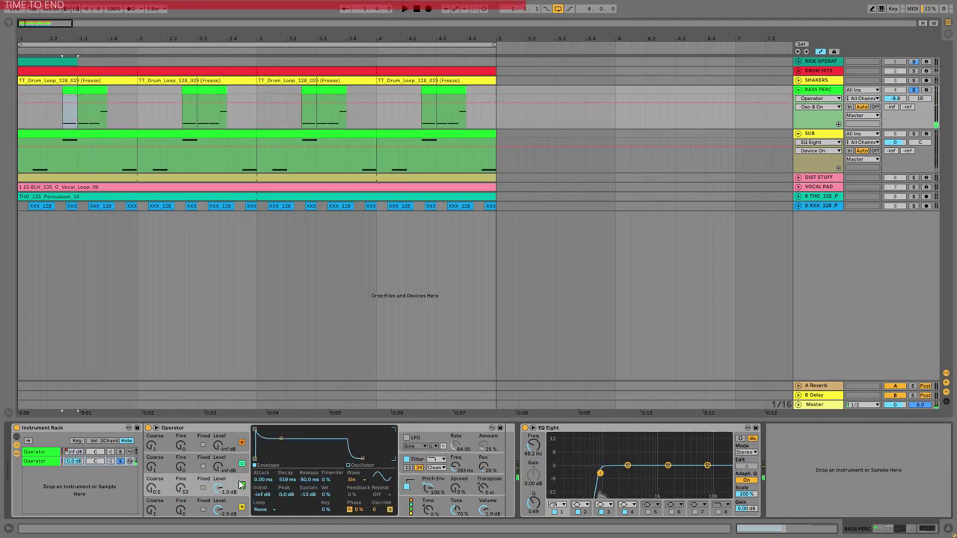
Step: Show the pitch envelope panel, toggle Pitch Env off and back on, and play the loop
click(430, 490)
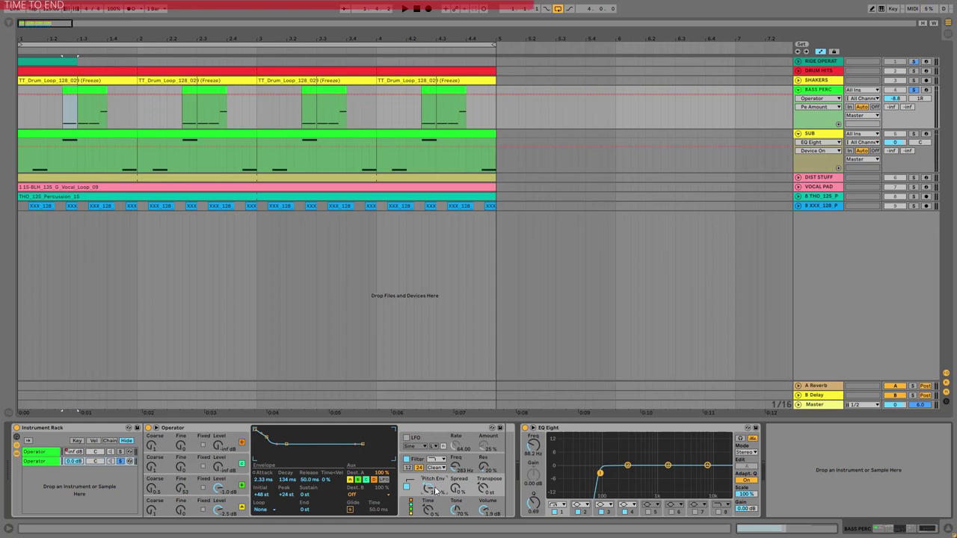
click(406, 487)
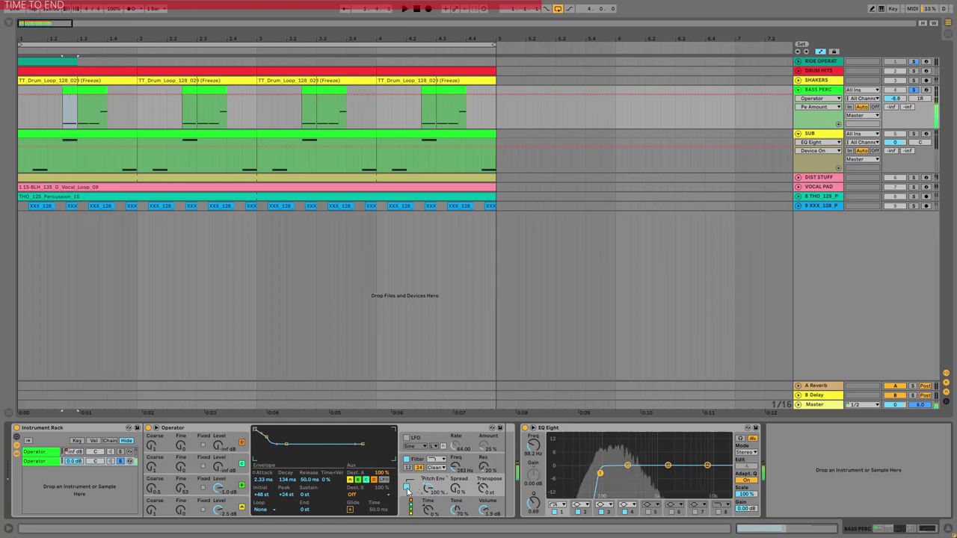
click(407, 487)
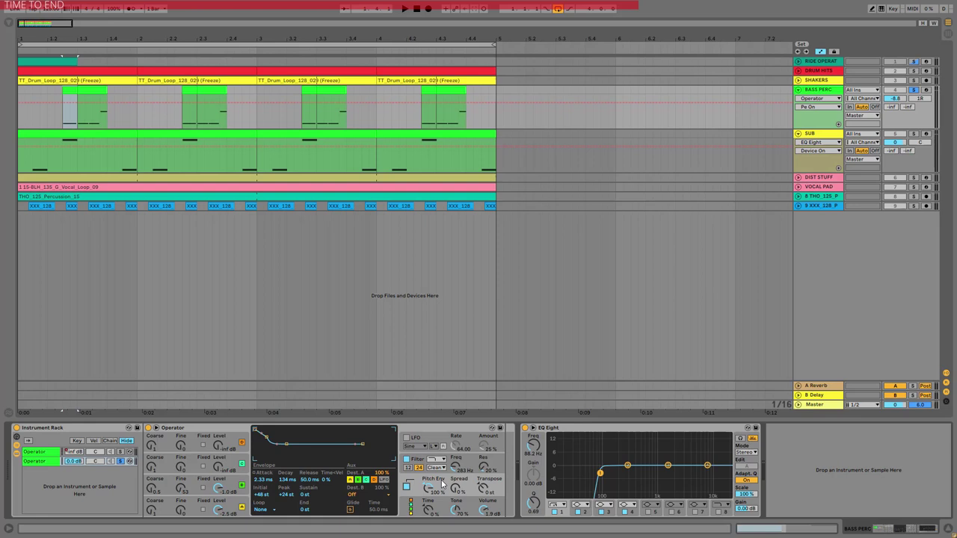
key(space)
key(space)
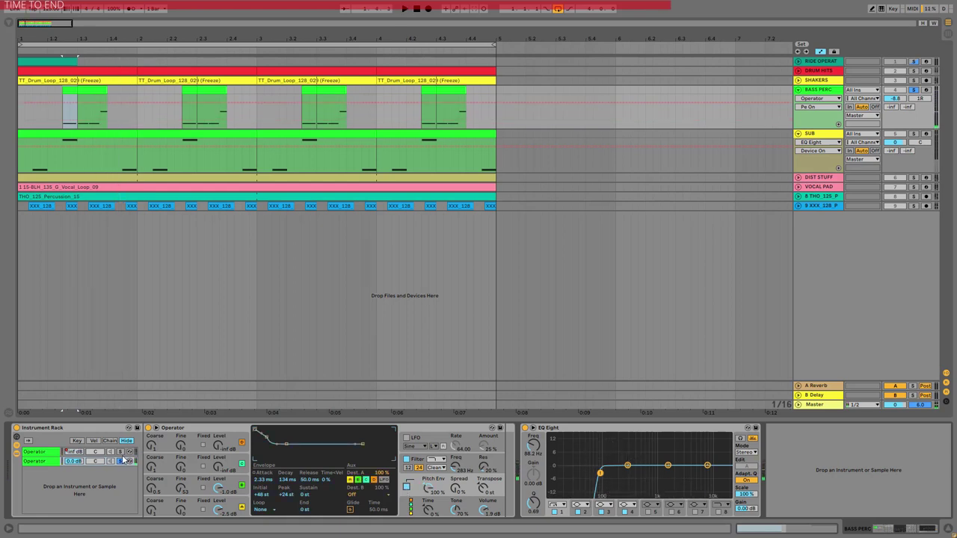
Step: On the other Operator chain, draw descending harmonics for oscillator A after checking oscillator B's Sq8 wave
click(122, 453)
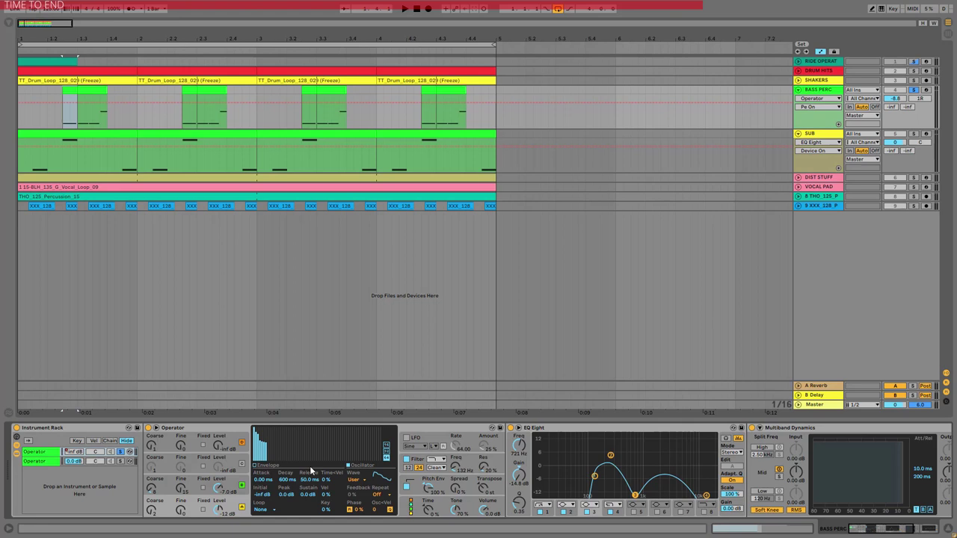
mouse_move(313, 444)
mouse_down()
mouse_move(266, 430)
mouse_move(313, 451)
mouse_move(276, 436)
mouse_move(305, 449)
mouse_up()
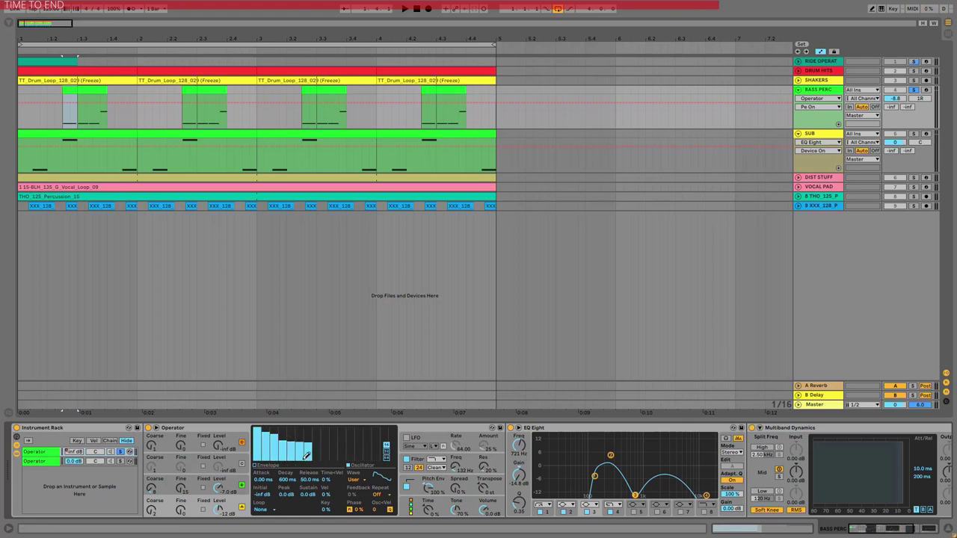
click(227, 490)
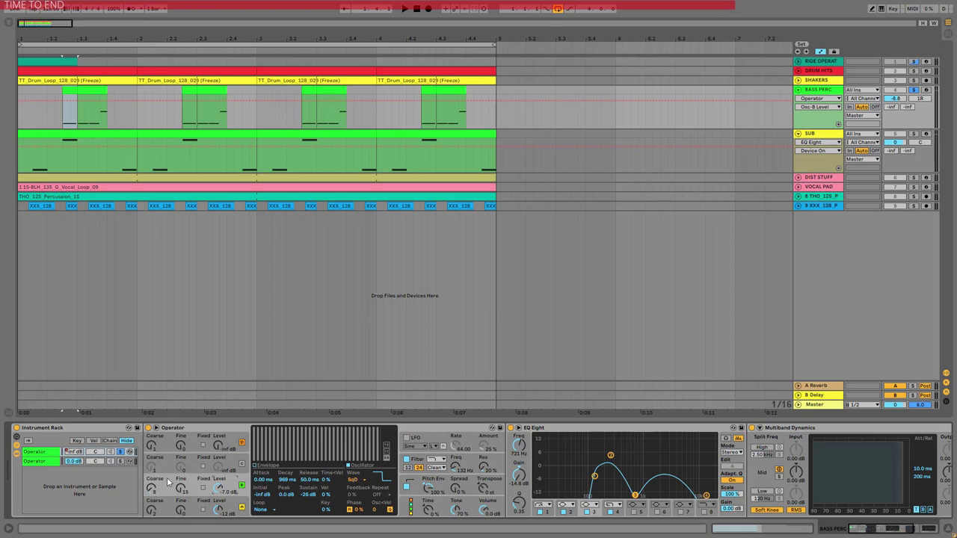
click(232, 507)
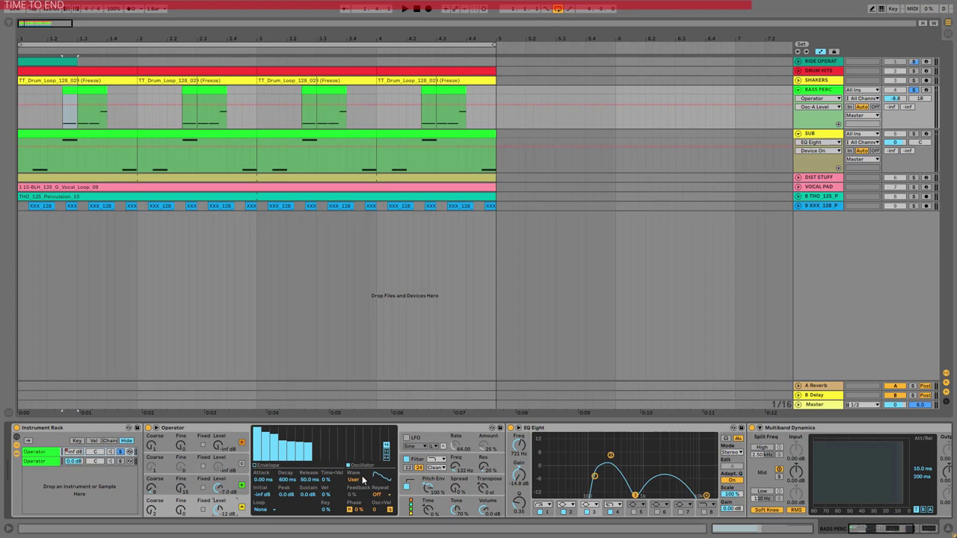
Step: Drop the filter envelope amount to 0 % while playing, then undo back to about 25 %
click(473, 463)
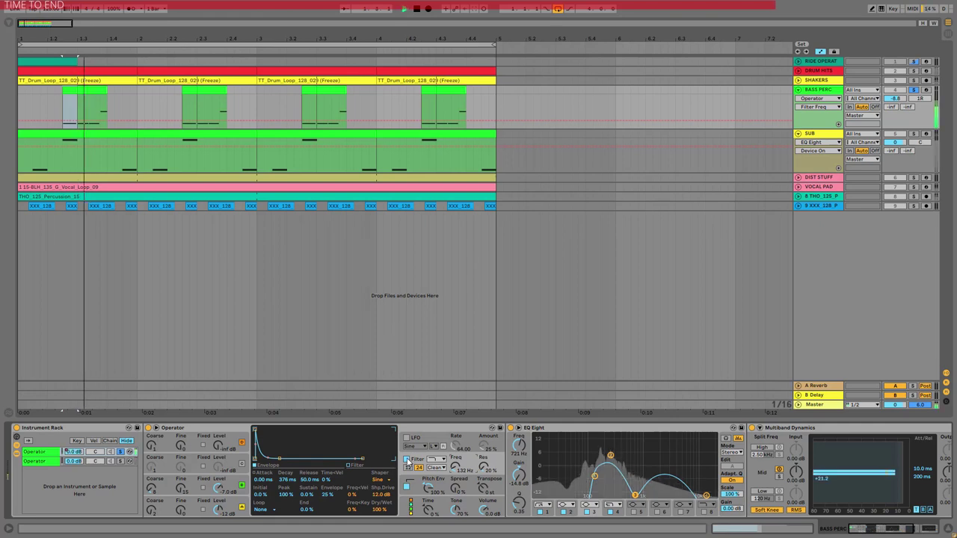
click(328, 495)
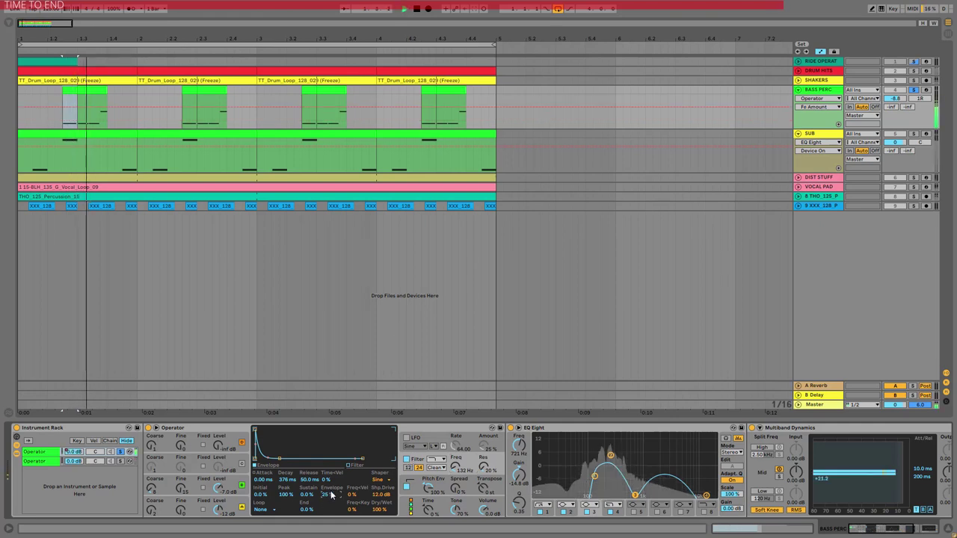
key(ctrl+z)
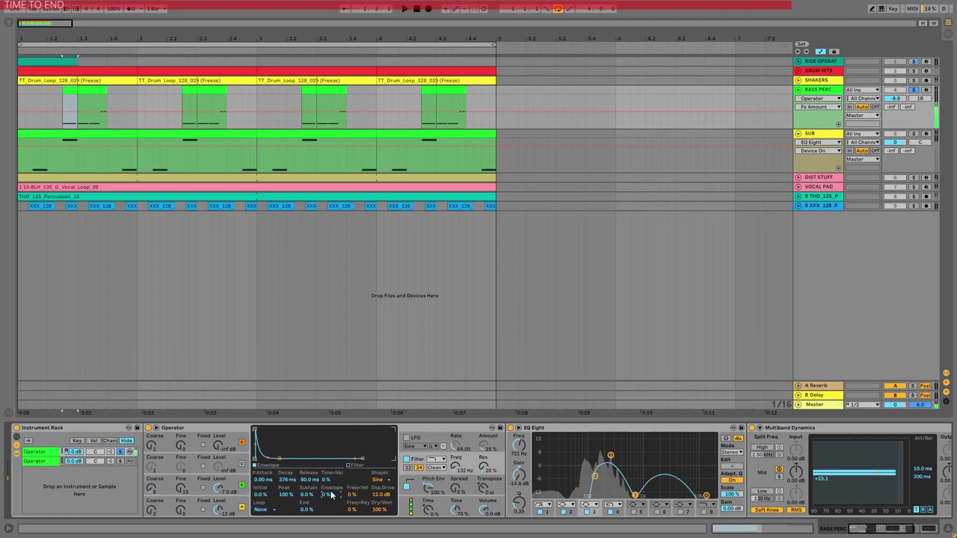
key(space)
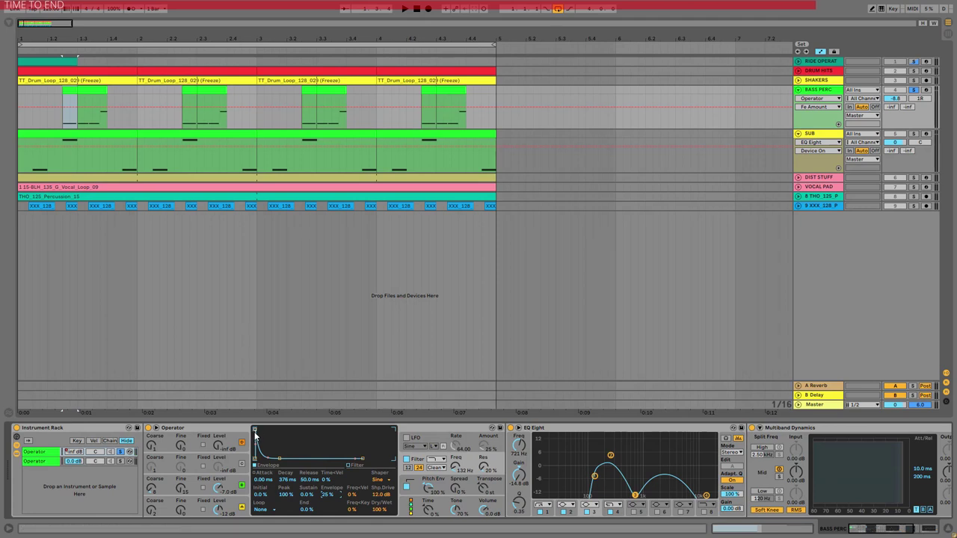
Step: Toggle the second Operator's pitch envelope to compare, then stop playback
click(439, 483)
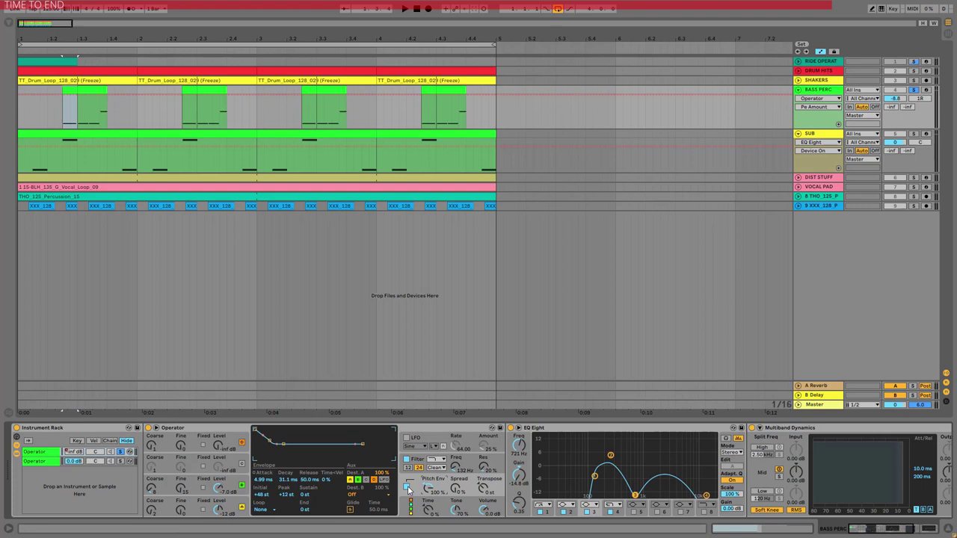
click(407, 488)
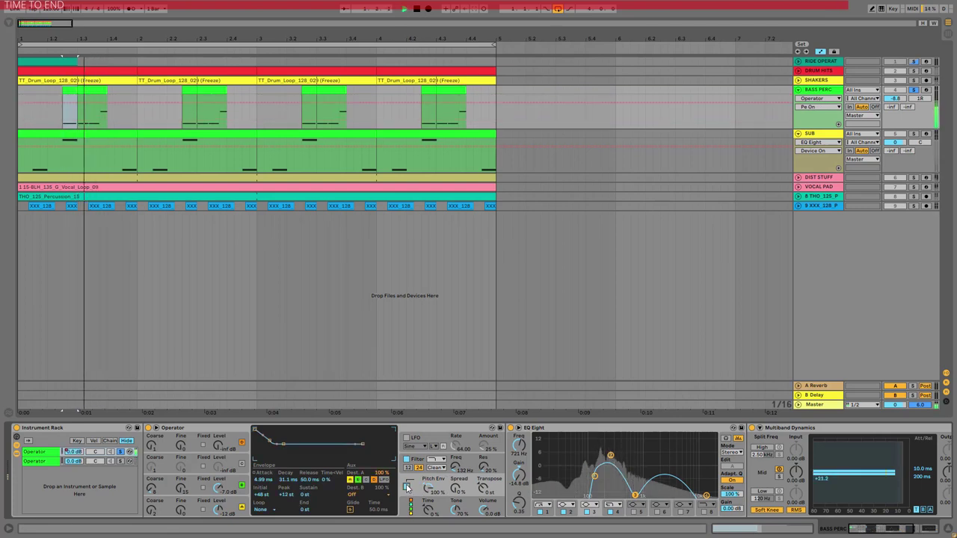
key(space)
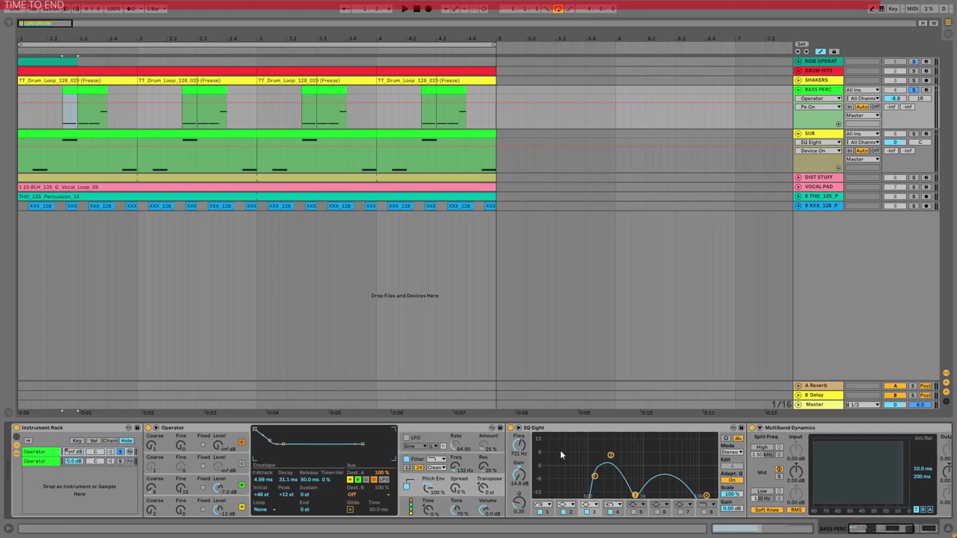
click(532, 432)
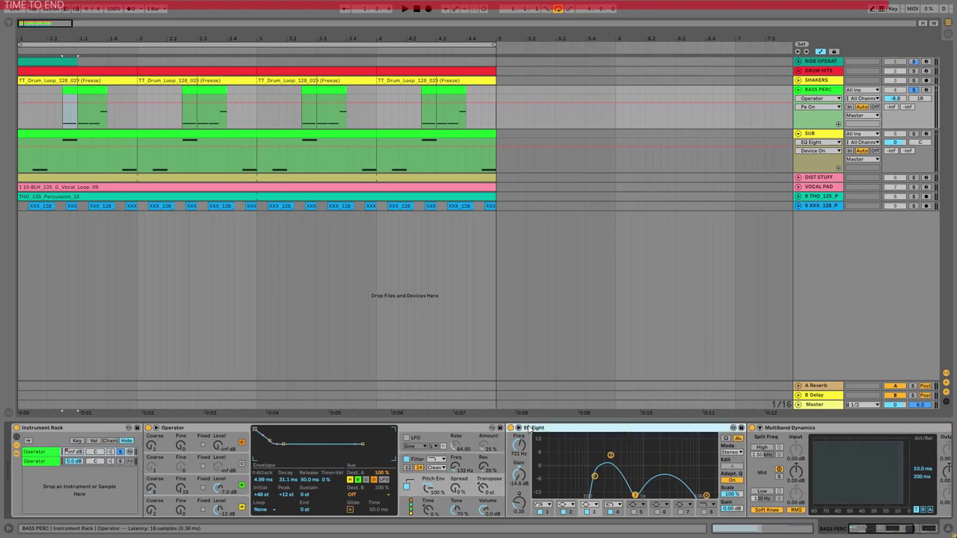
click(635, 496)
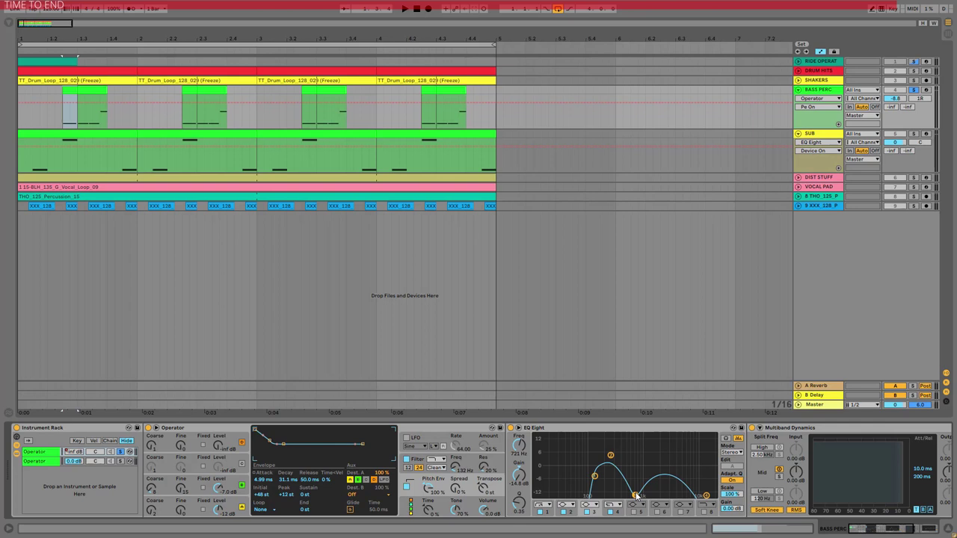
click(511, 432)
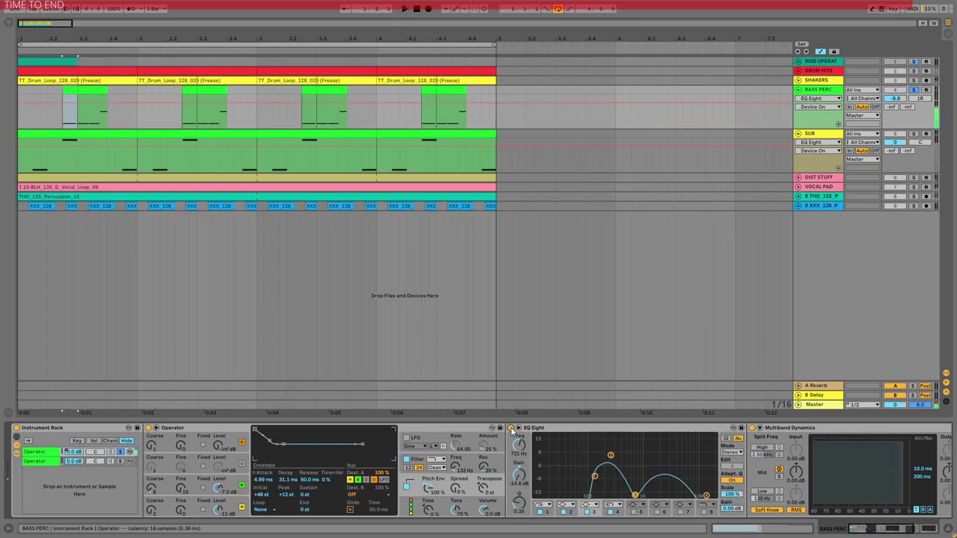
scroll(766, 433, right, 5)
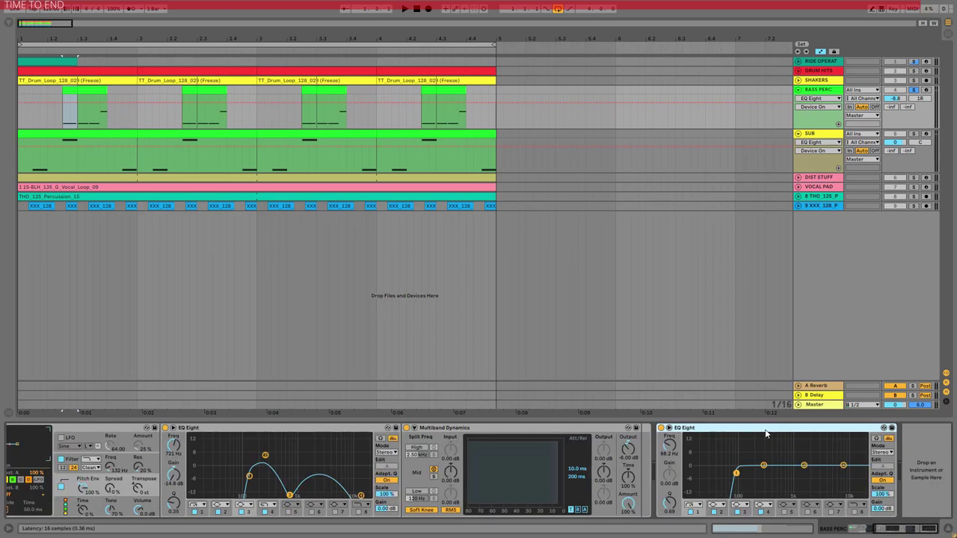
click(825, 134)
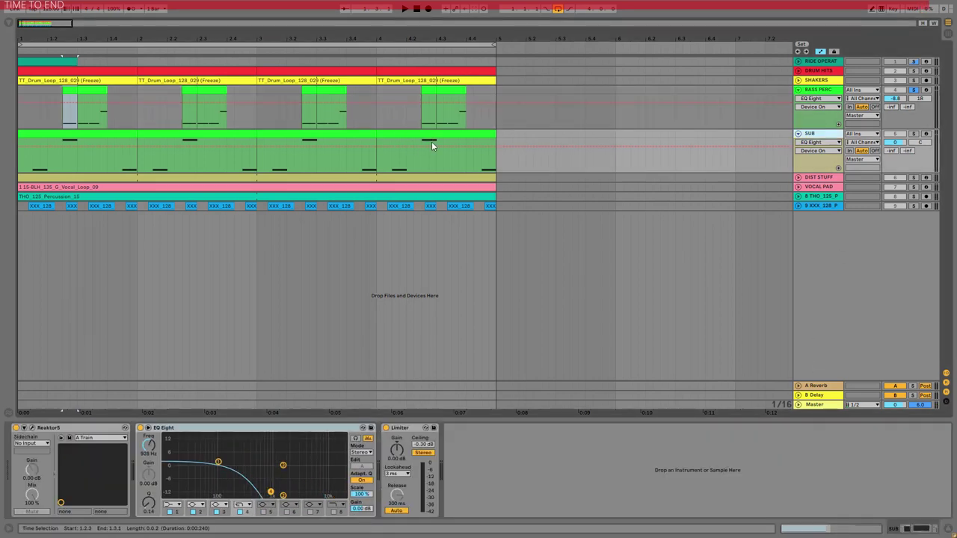
click(755, 104)
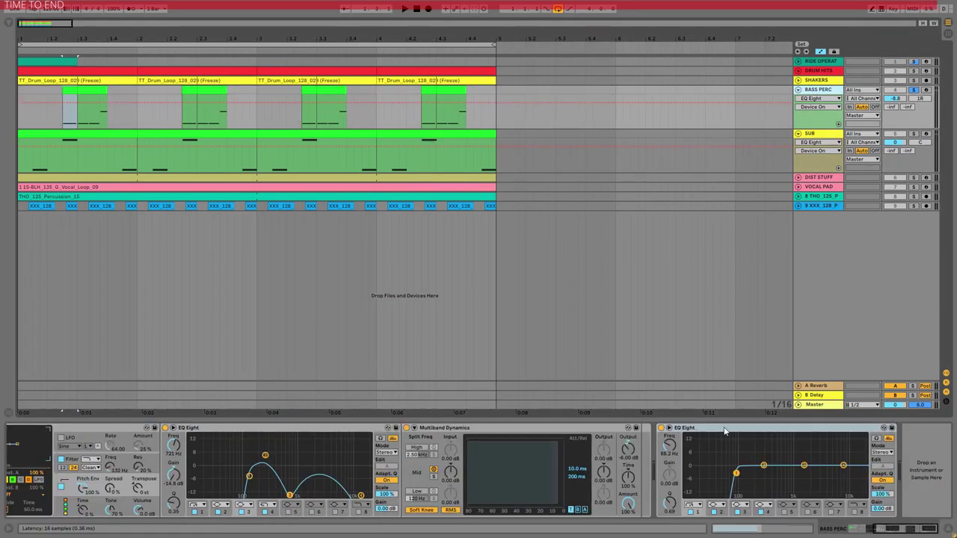
click(683, 437)
drag(929, 533, 905, 532)
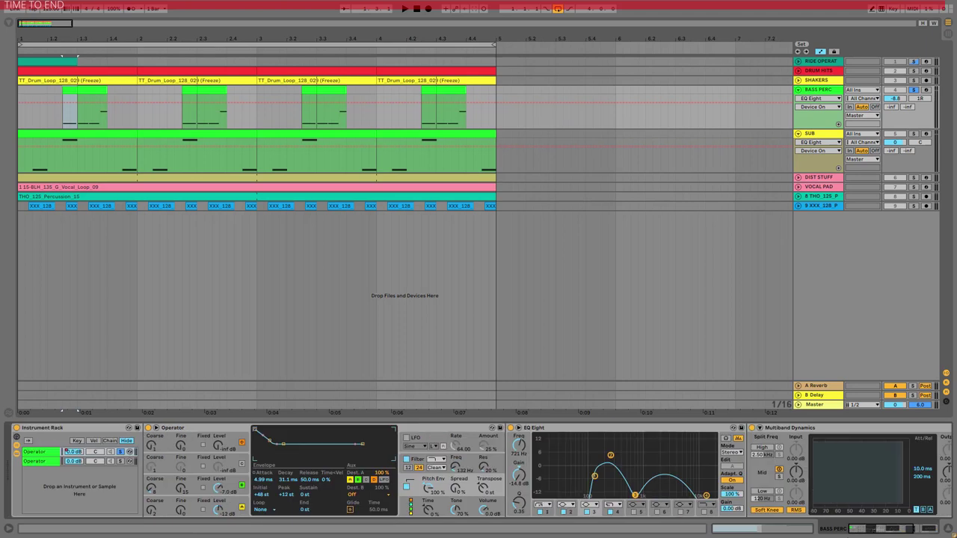
Step: Collapse the Instrument Rack's Operator devices with its Show/Hide Devices toggle
click(15, 455)
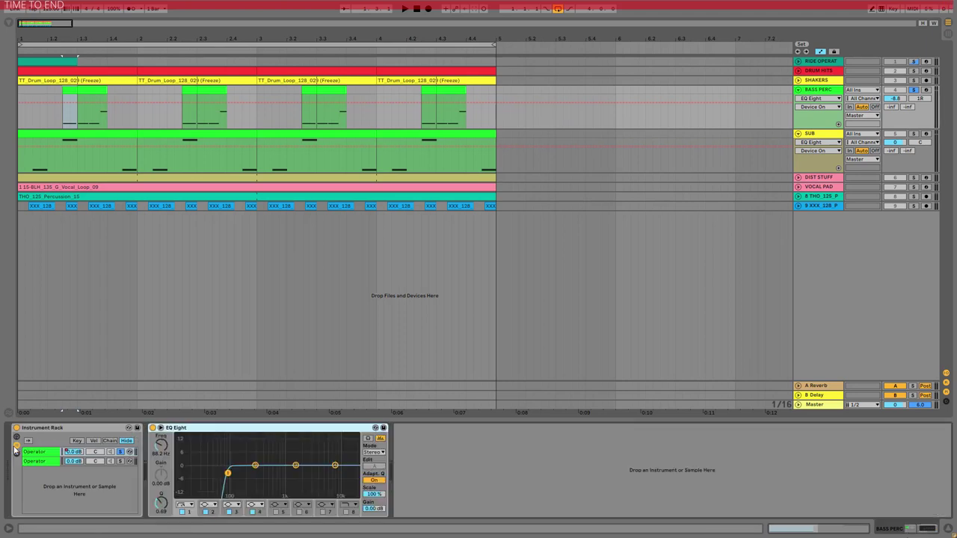